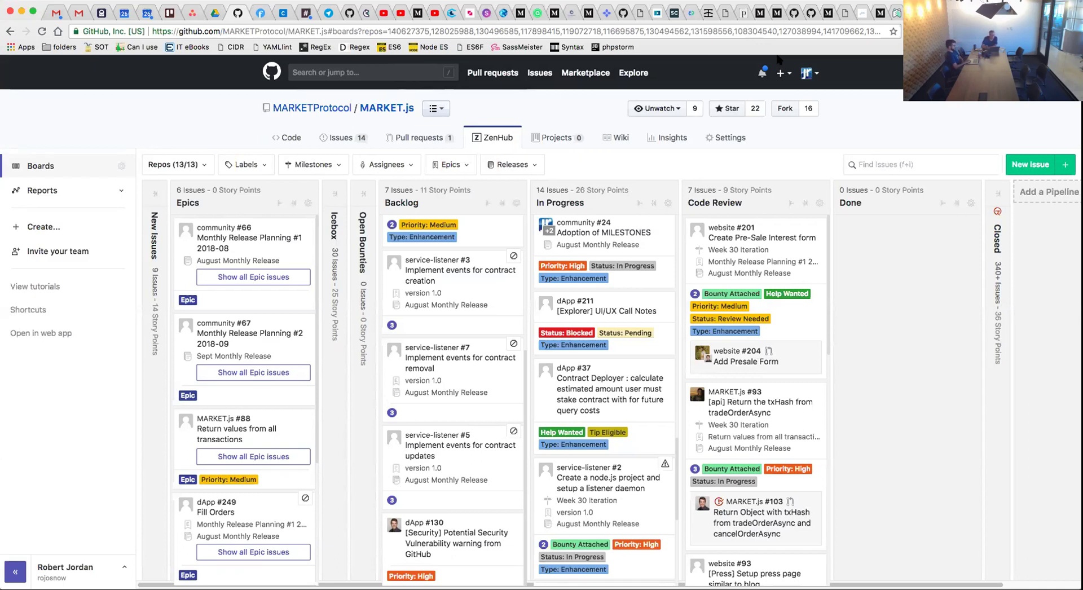
# Open the Monthly Release Planning #1 2018-08 epic, read through its description of planned features, and close it.
pyautogui.click(265, 240)
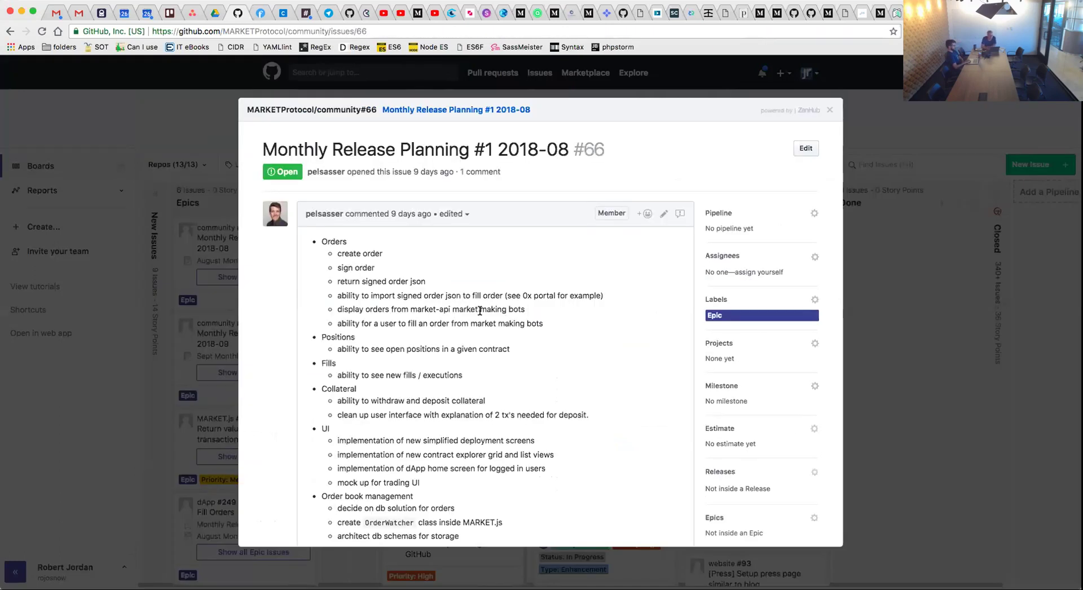
pyautogui.scroll(-5, 480, 311)
pyautogui.scroll(-5, 480, 314)
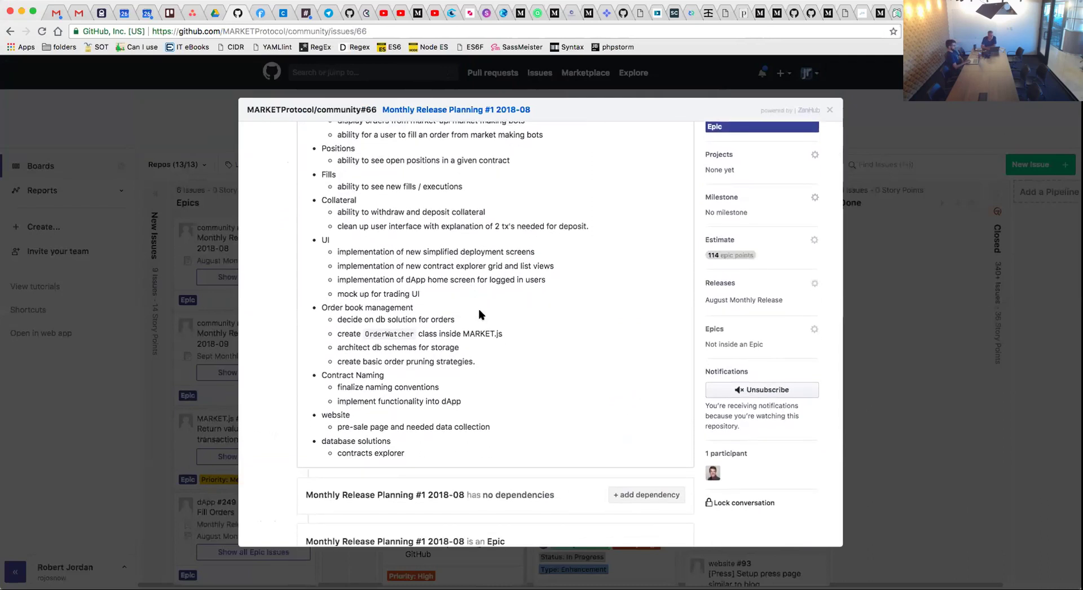
pyautogui.scroll(-3, 480, 315)
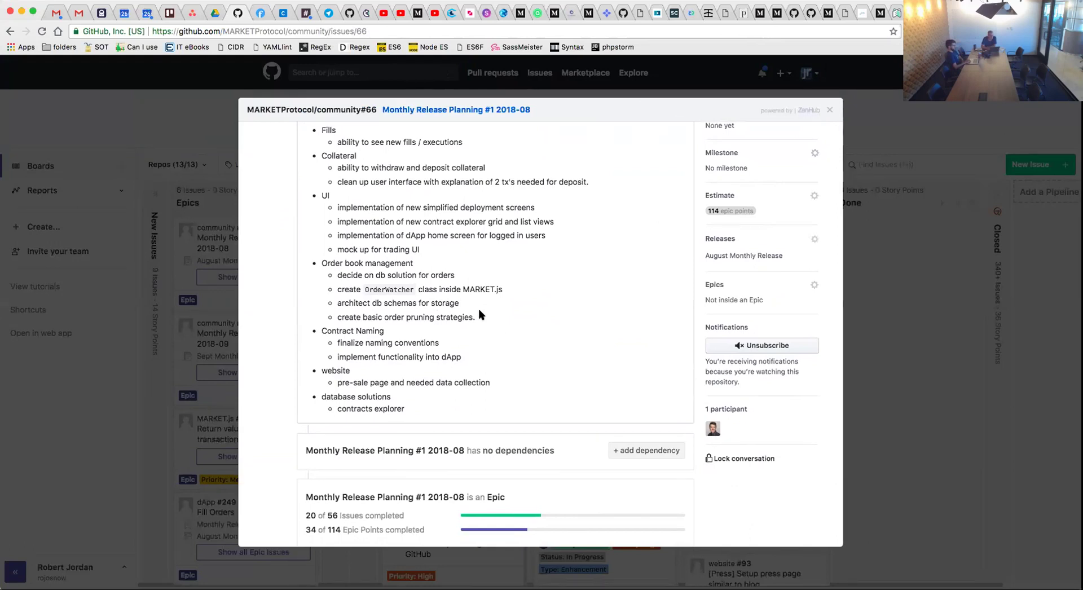
pyautogui.scroll(-1, 480, 314)
pyautogui.scroll(4, 480, 314)
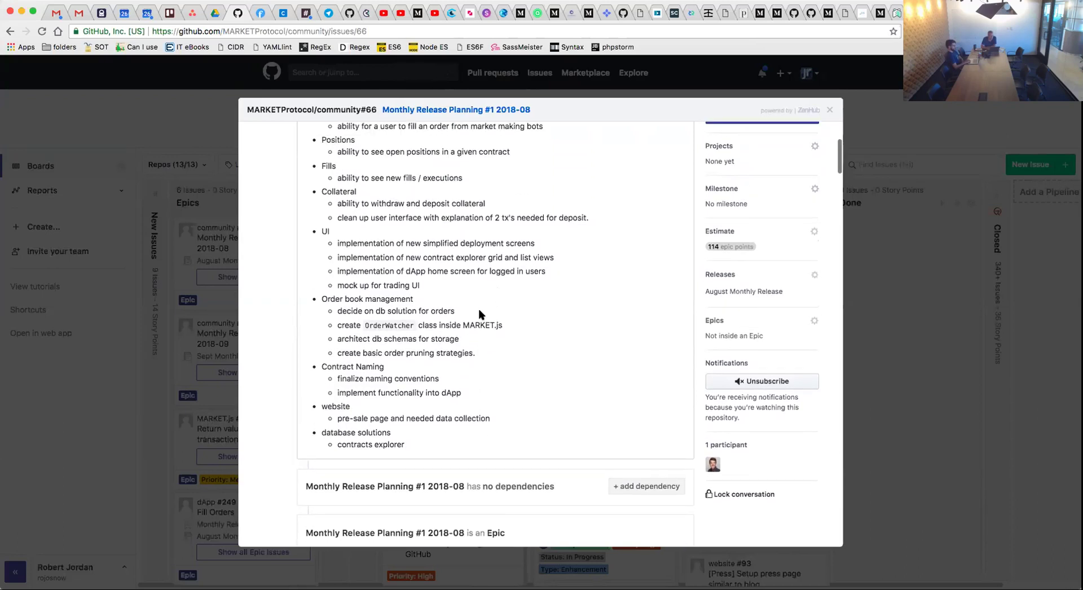
pyautogui.scroll(3, 480, 314)
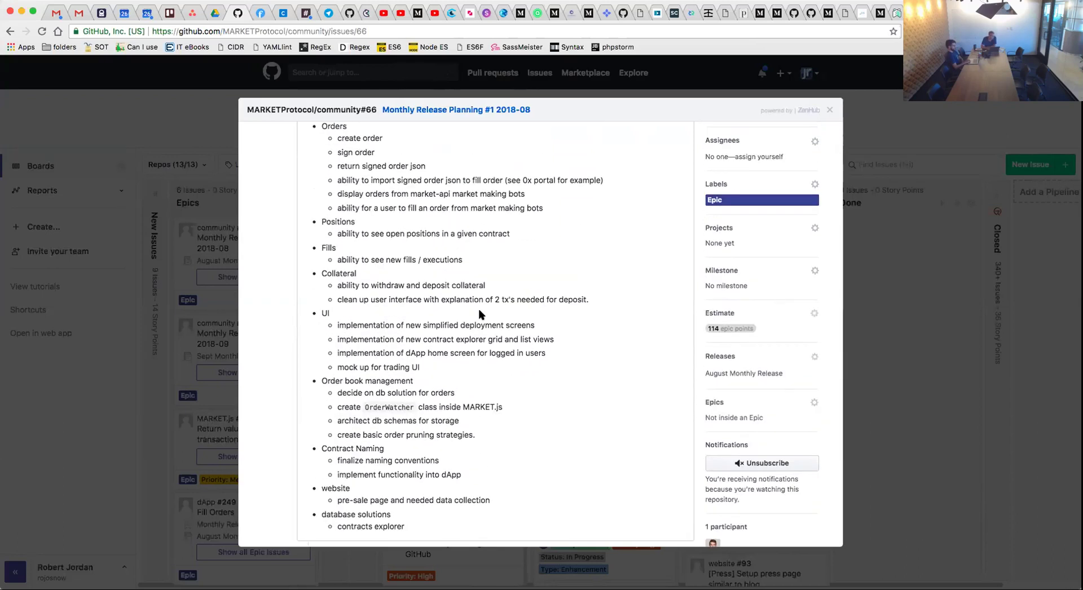
pyautogui.click(830, 112)
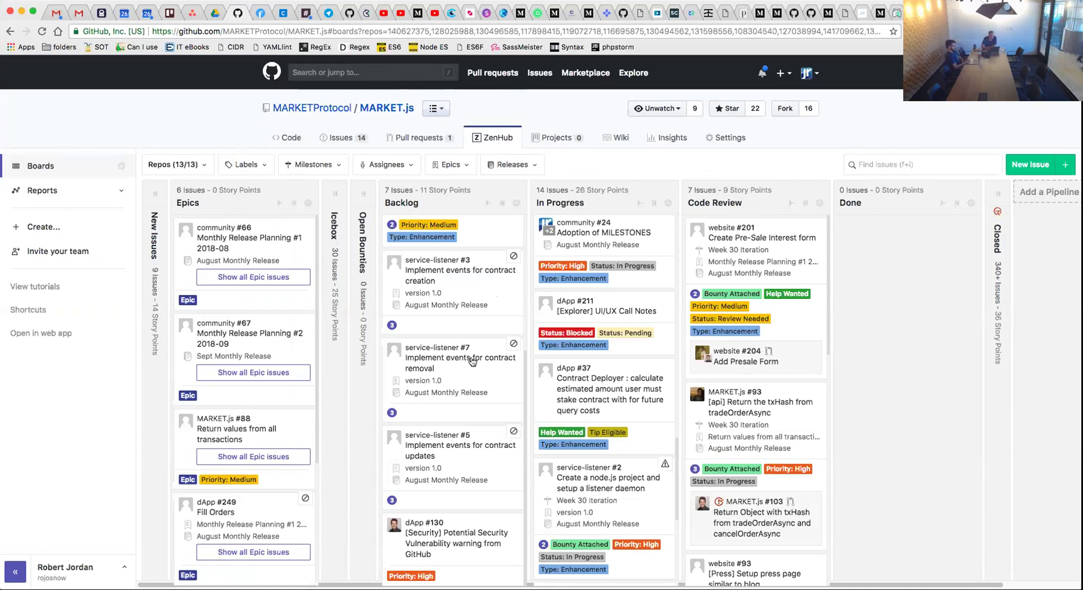
# Look through the cards in the Backlog and Epics pipelines of the board.
pyautogui.scroll(-1, 472, 370)
pyautogui.scroll(4, 473, 371)
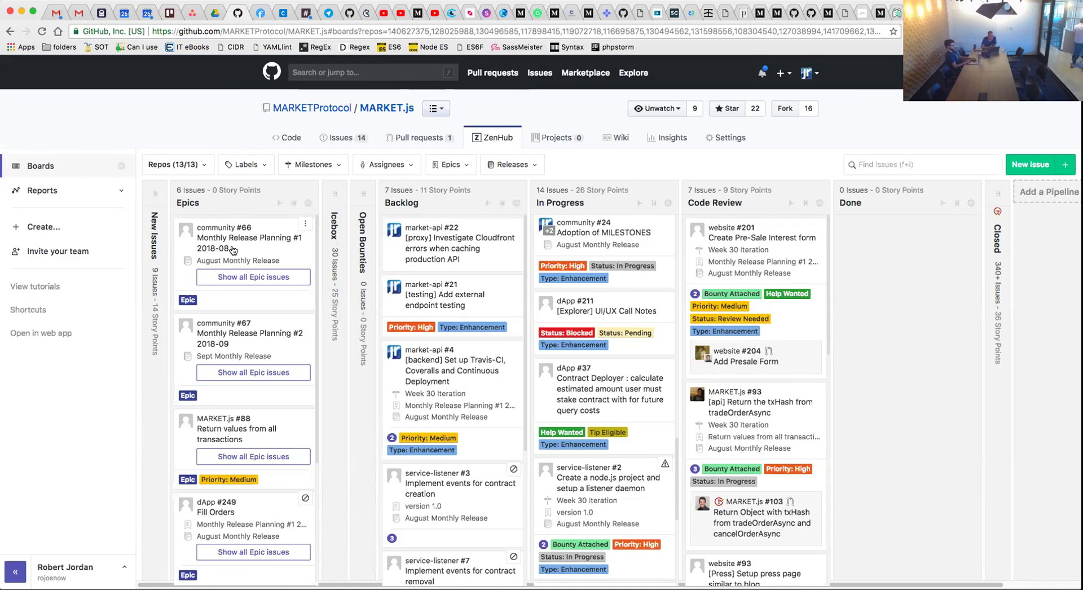
pyautogui.scroll(-3, 233, 250)
pyautogui.scroll(-4, 233, 250)
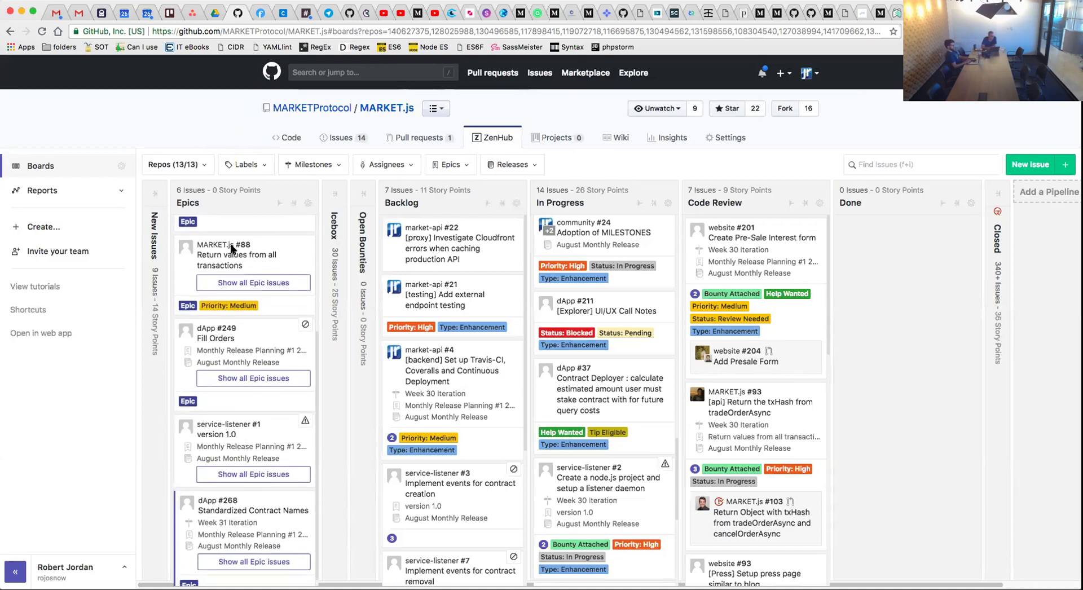
pyautogui.scroll(1, 228, 357)
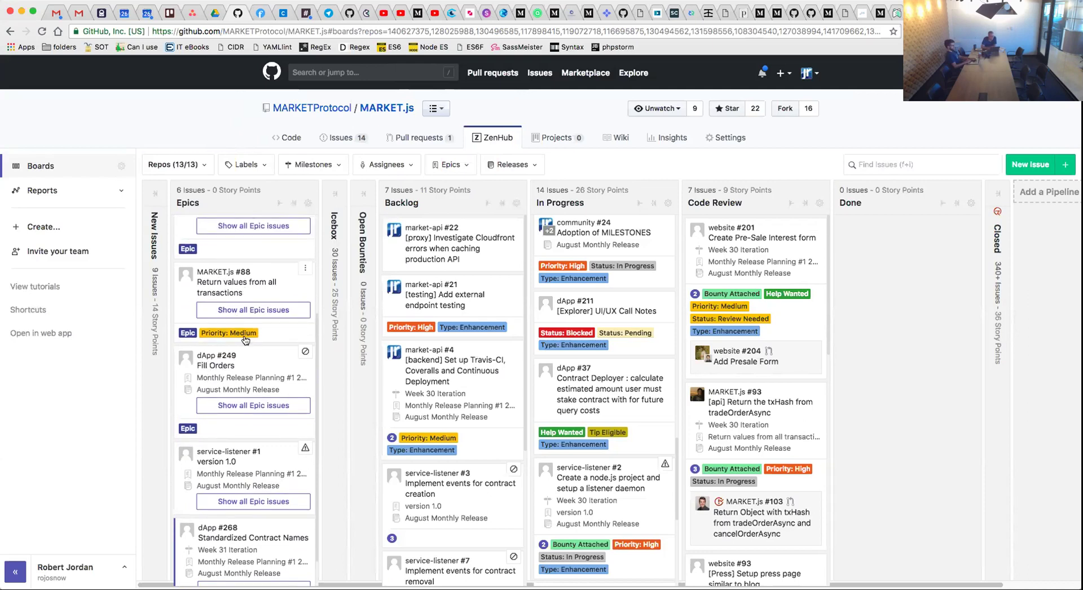
pyautogui.scroll(5, 245, 339)
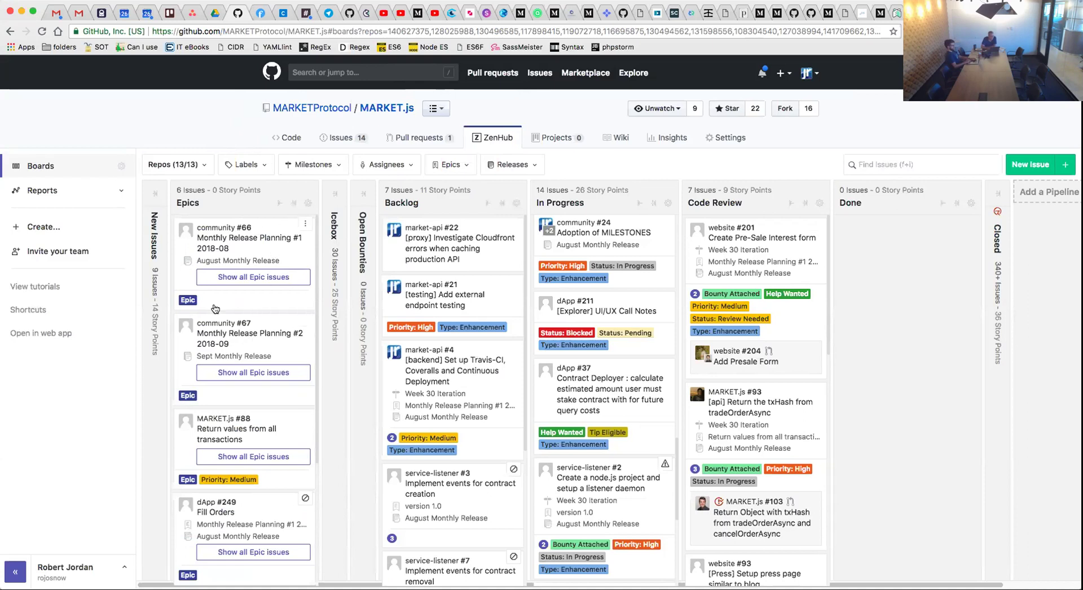
pyautogui.scroll(-1, 254, 361)
pyautogui.scroll(1, 255, 361)
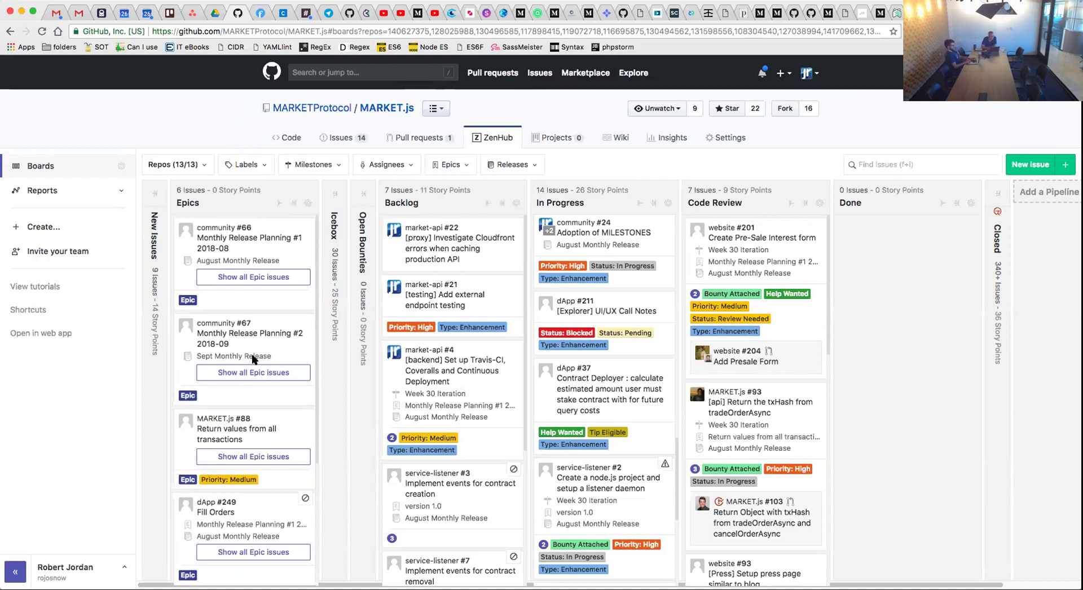
# Reopen the Monthly Release Planning #1 2018-08 epic, review its child issues grouped by pipeline, and close it.
pyautogui.click(246, 238)
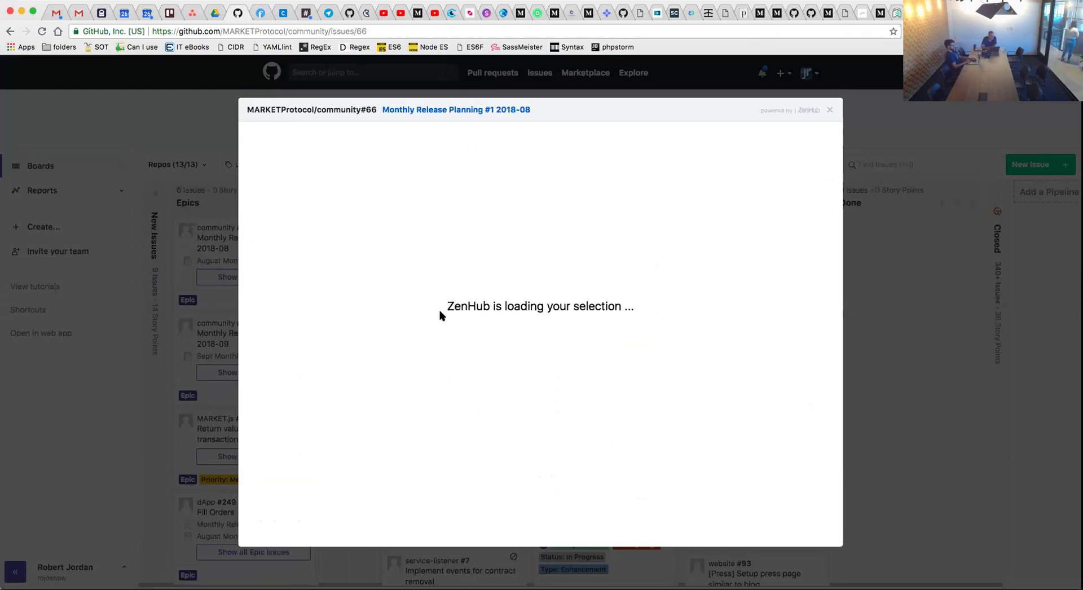
pyautogui.scroll(-10, 441, 315)
pyautogui.scroll(-10, 442, 315)
pyautogui.scroll(-10, 441, 314)
pyautogui.scroll(1, 441, 316)
pyautogui.scroll(7, 441, 316)
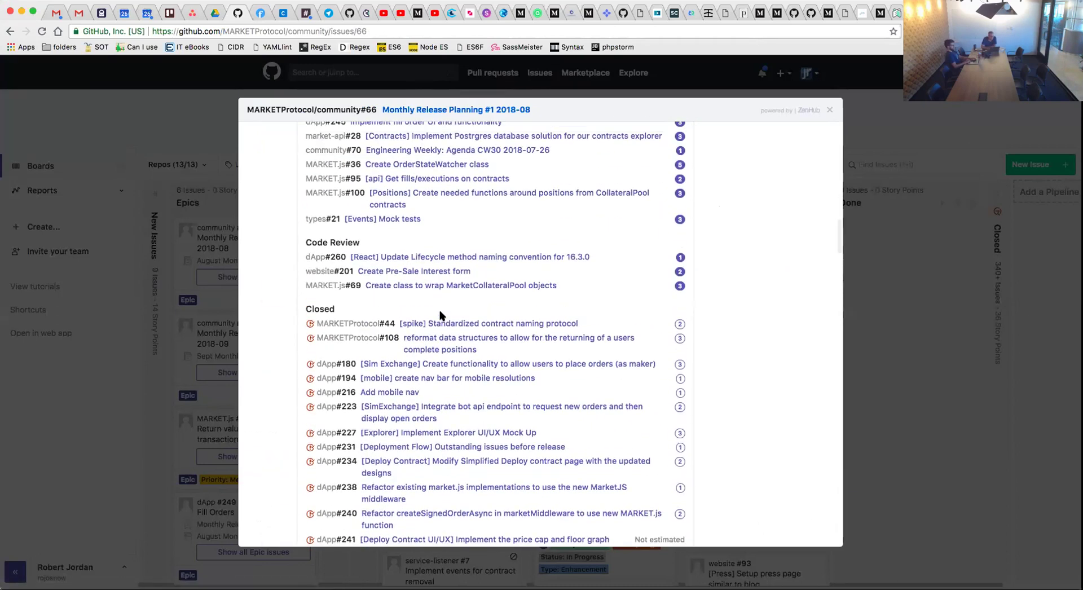
pyautogui.scroll(4, 442, 315)
pyautogui.scroll(4, 442, 315)
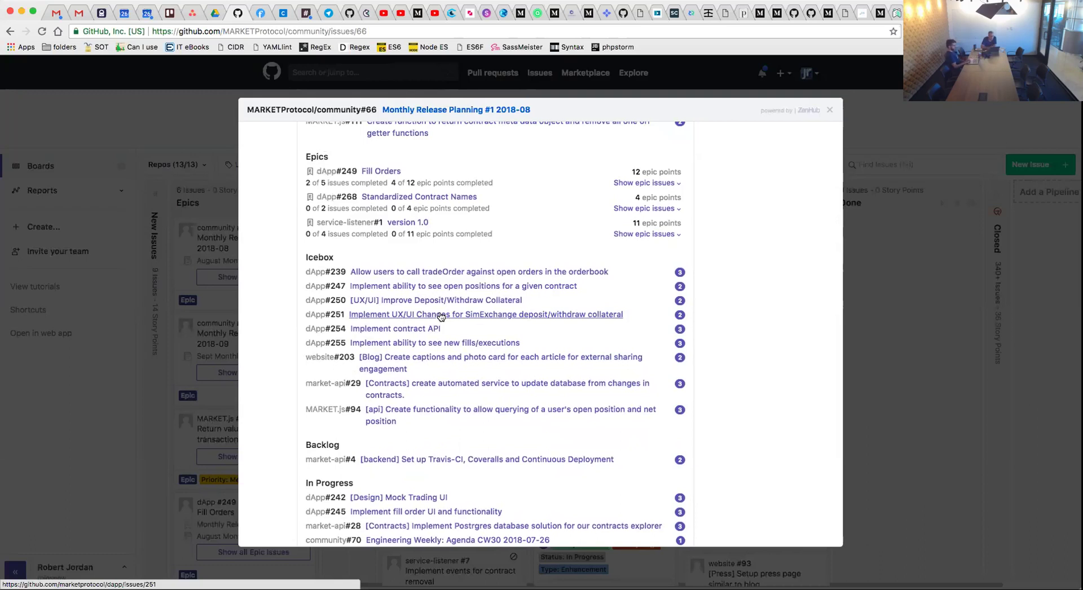
pyautogui.scroll(-3, 441, 316)
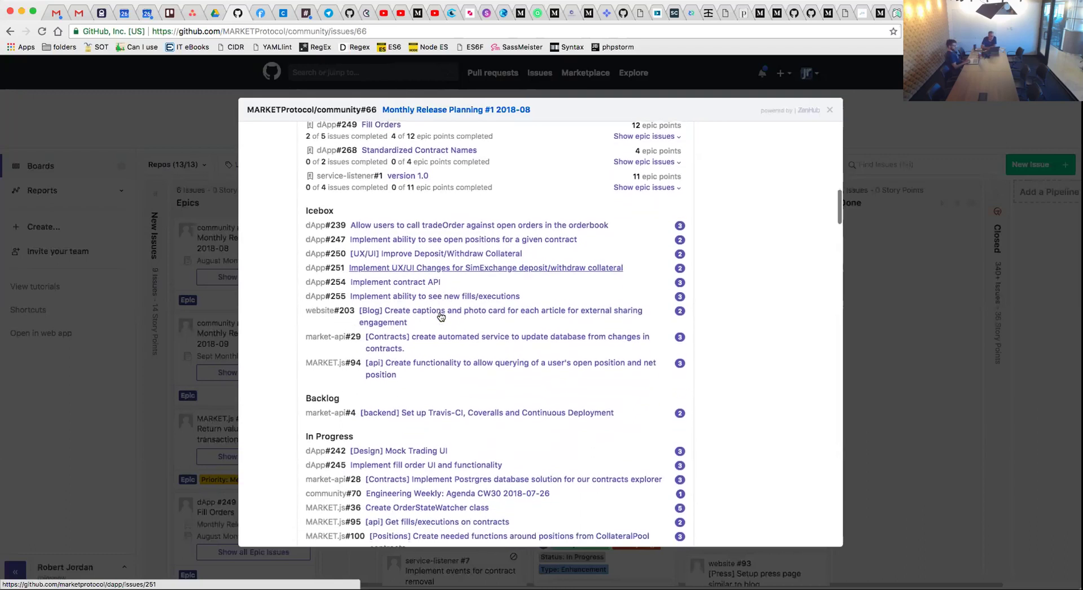
pyautogui.scroll(-2, 508, 313)
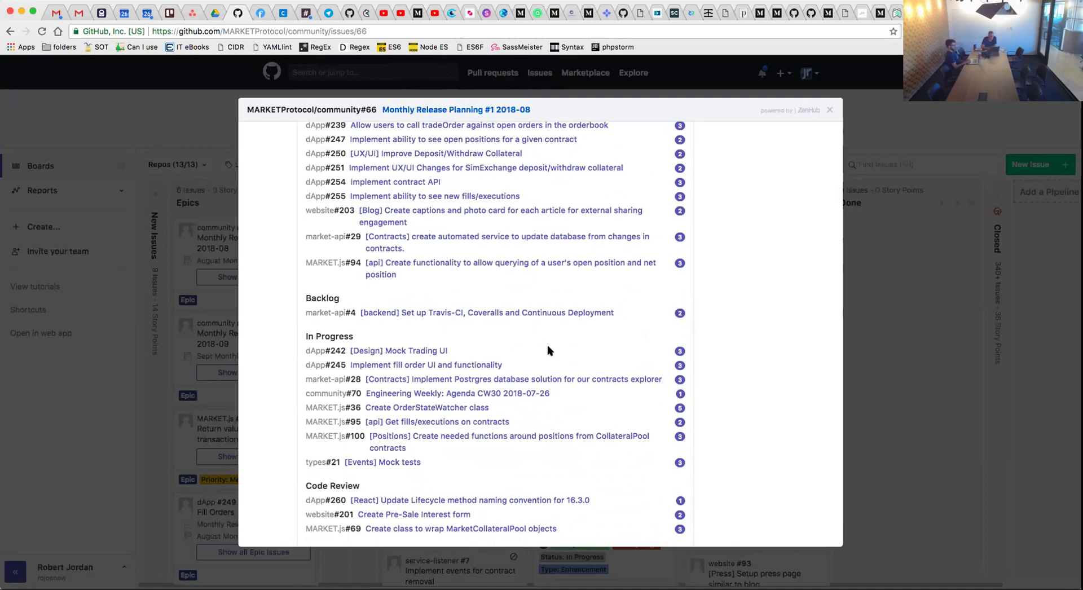
pyautogui.scroll(4, 534, 365)
pyautogui.scroll(3, 534, 364)
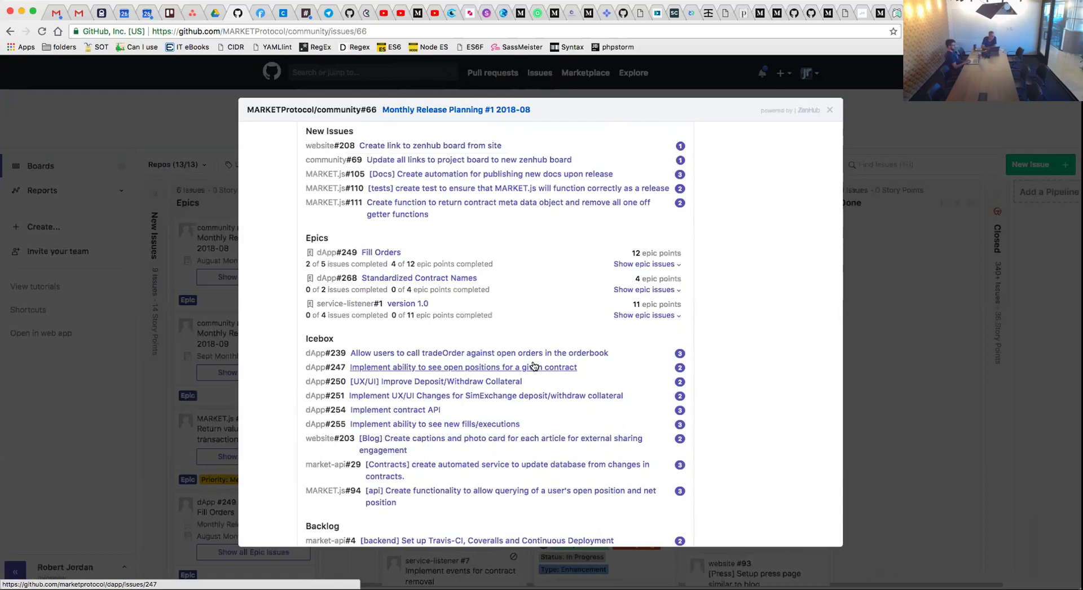
pyautogui.click(830, 110)
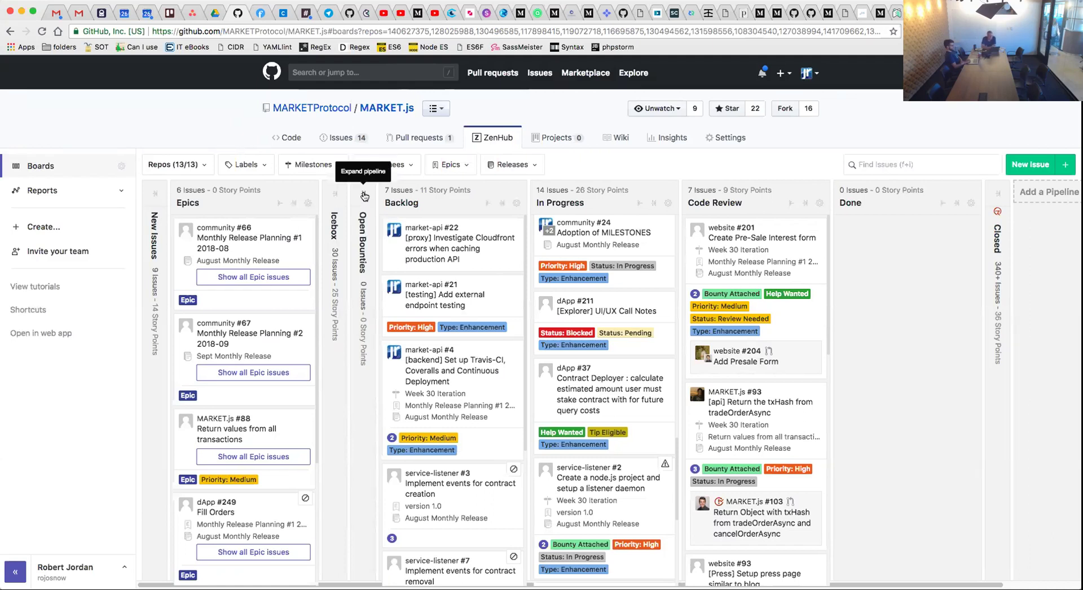
# Expand the Open Bounties pipeline to check its contents and collapse it again.
pyautogui.click(364, 194)
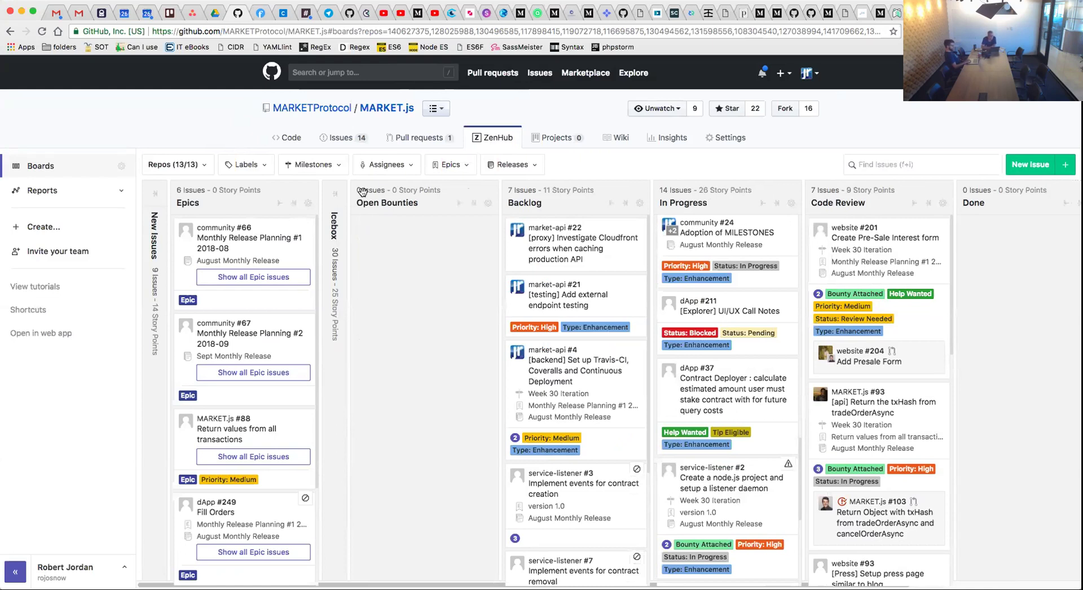
pyautogui.click(460, 204)
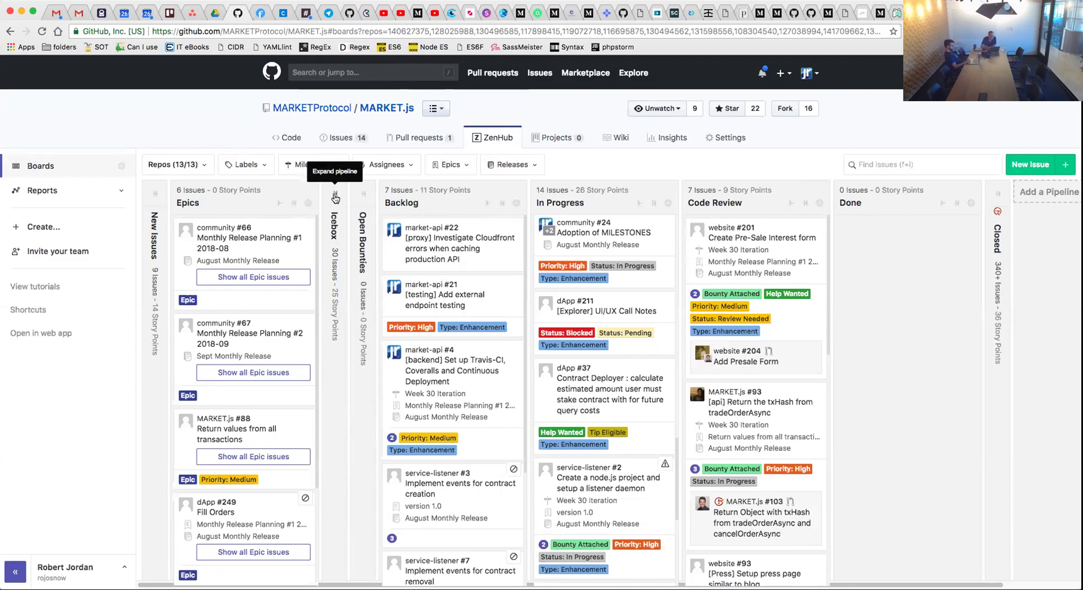
# Expand the Icebox pipeline, look over its cards, and expand the New Issues pipeline as well.
pyautogui.click(335, 198)
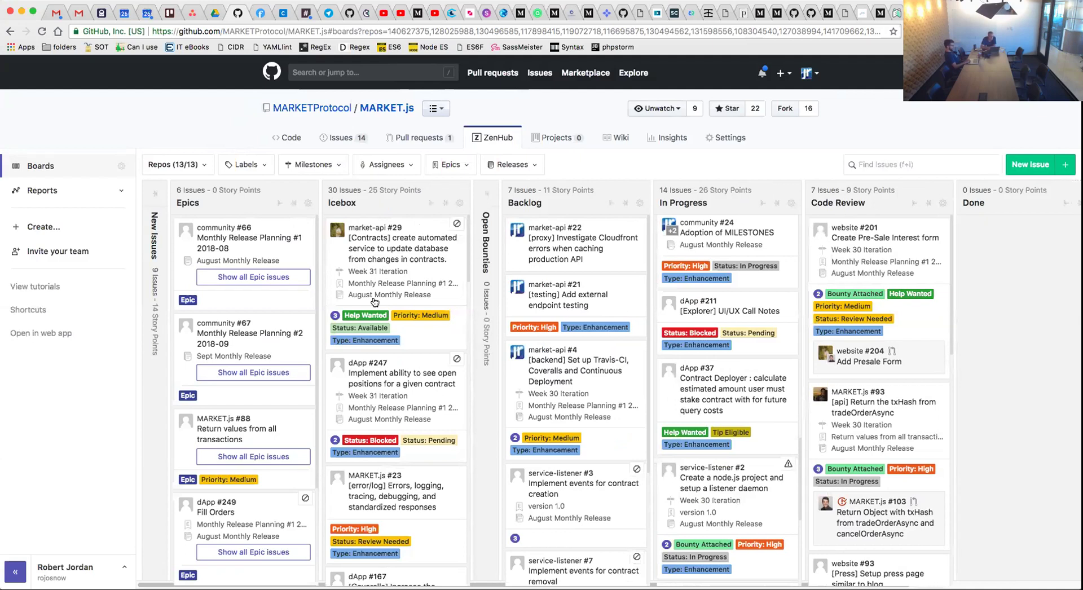
pyautogui.scroll(-5, 375, 302)
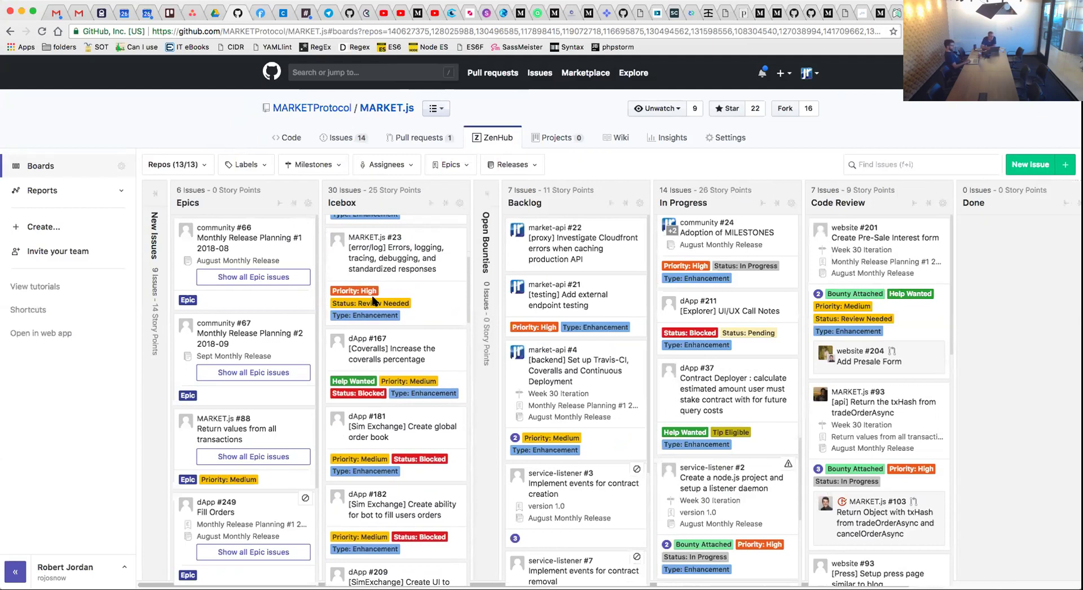
pyautogui.scroll(3, 372, 300)
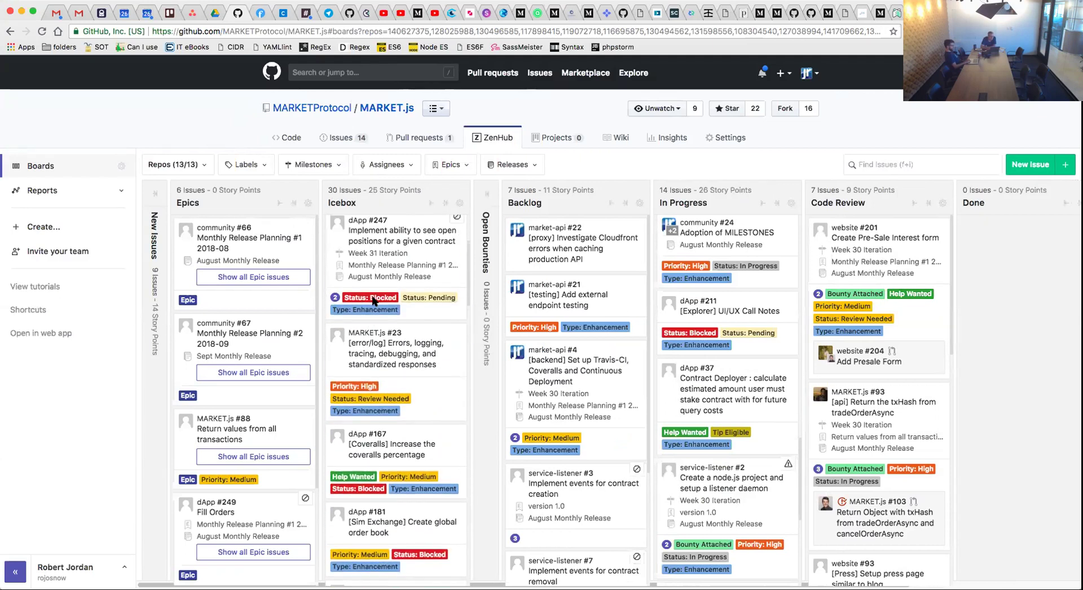
pyautogui.click(154, 194)
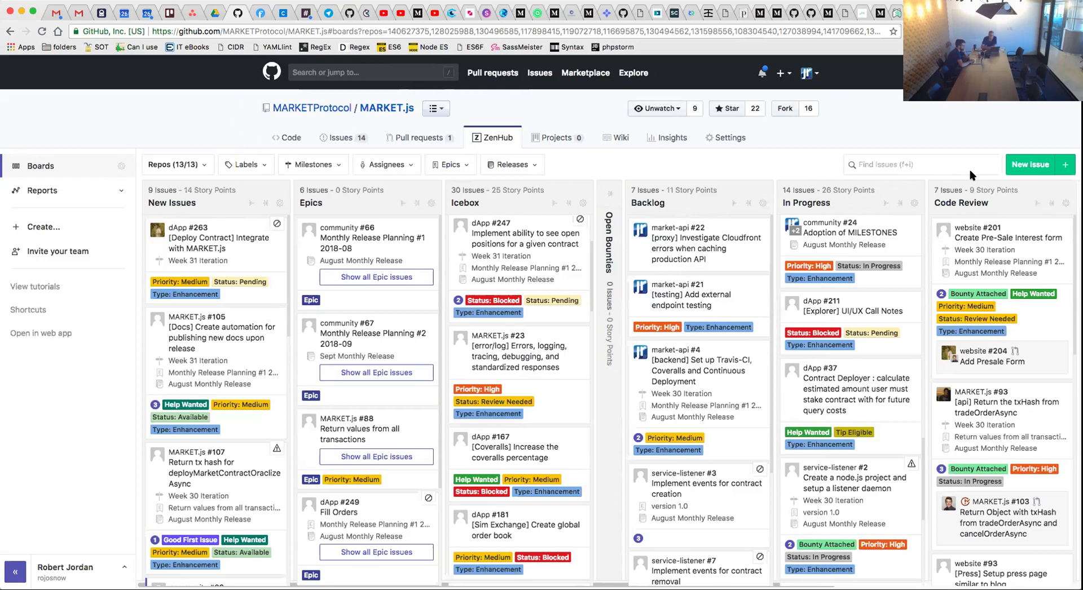
# Open a blank new issue form for MARKET.js, read through the description template's sections, and close it without submitting.
pyautogui.click(1027, 170)
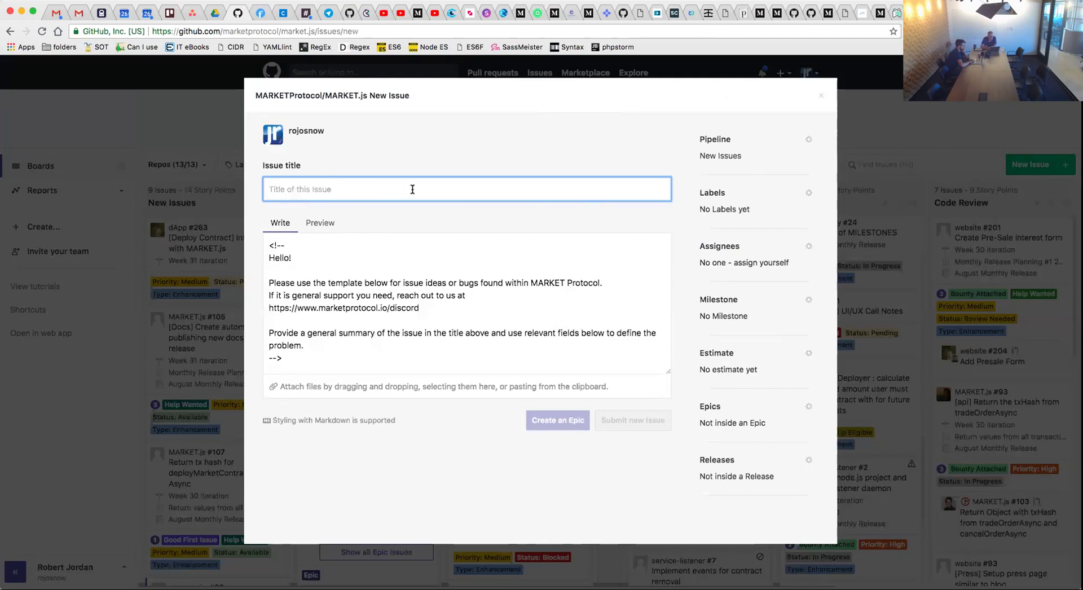
pyautogui.scroll(-2, 457, 300)
pyautogui.scroll(-10, 457, 300)
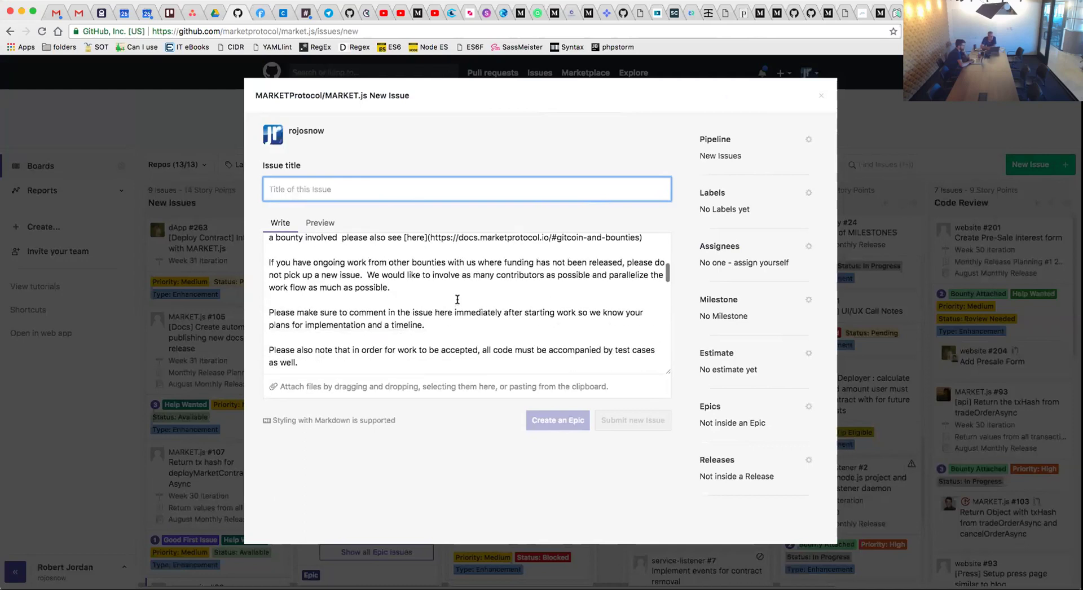
pyautogui.scroll(-5, 458, 299)
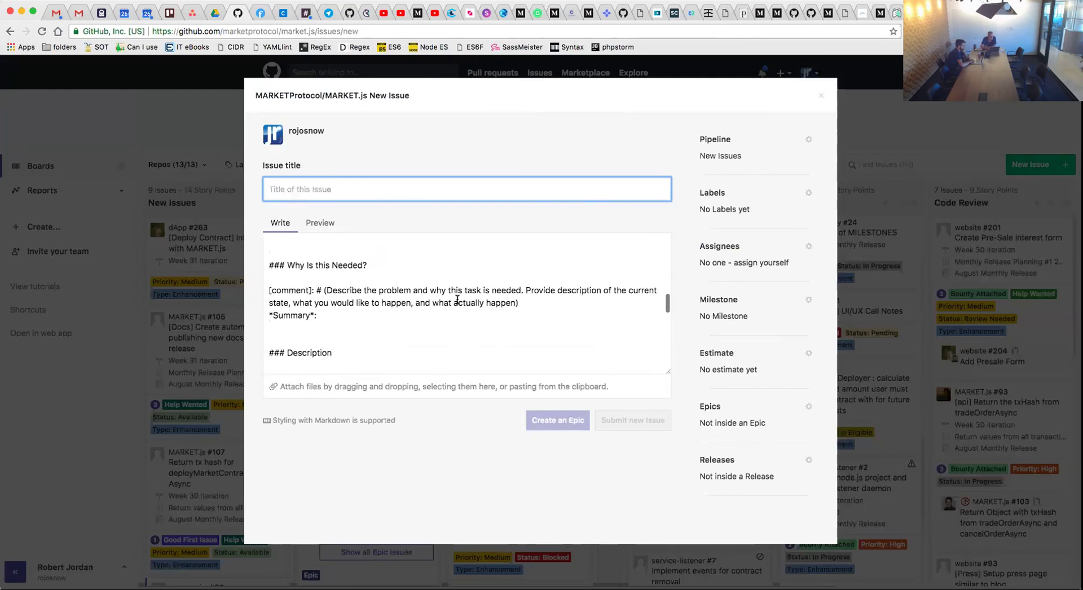
pyautogui.scroll(-8, 457, 299)
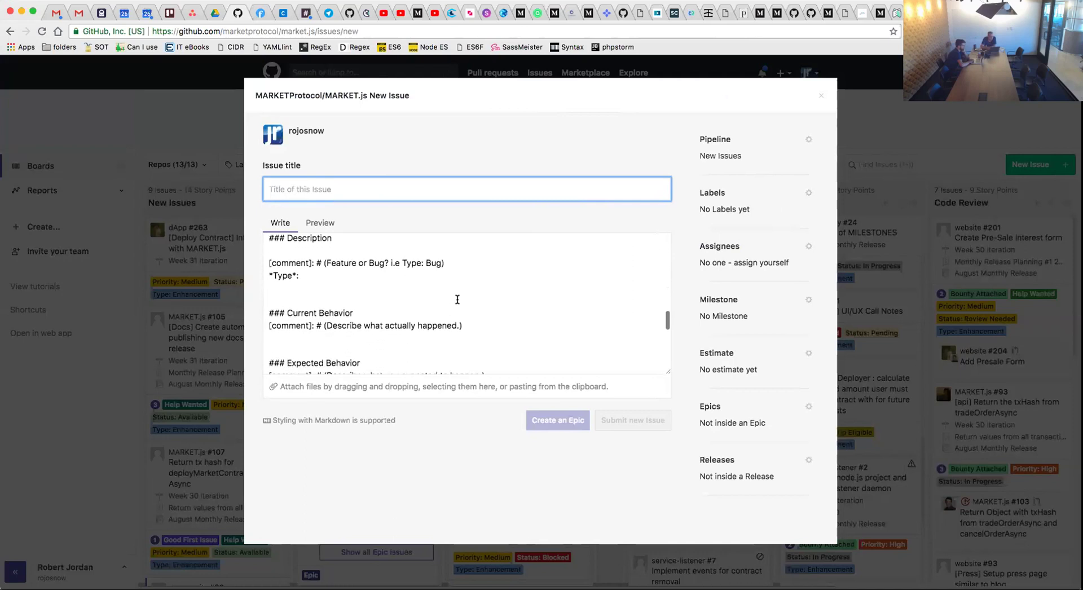
pyautogui.scroll(-4, 457, 300)
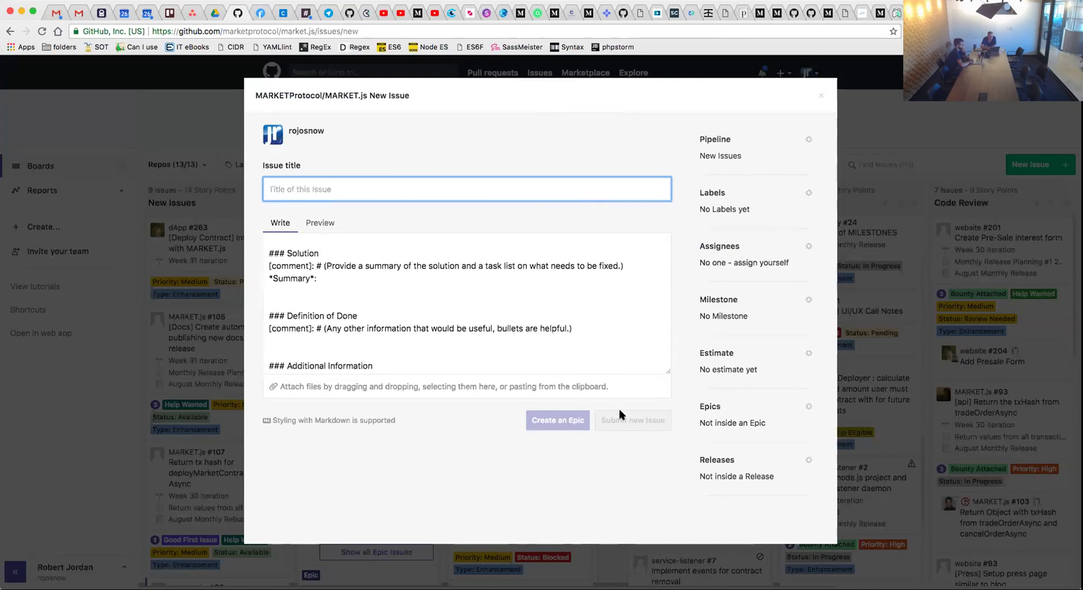
pyautogui.click(819, 100)
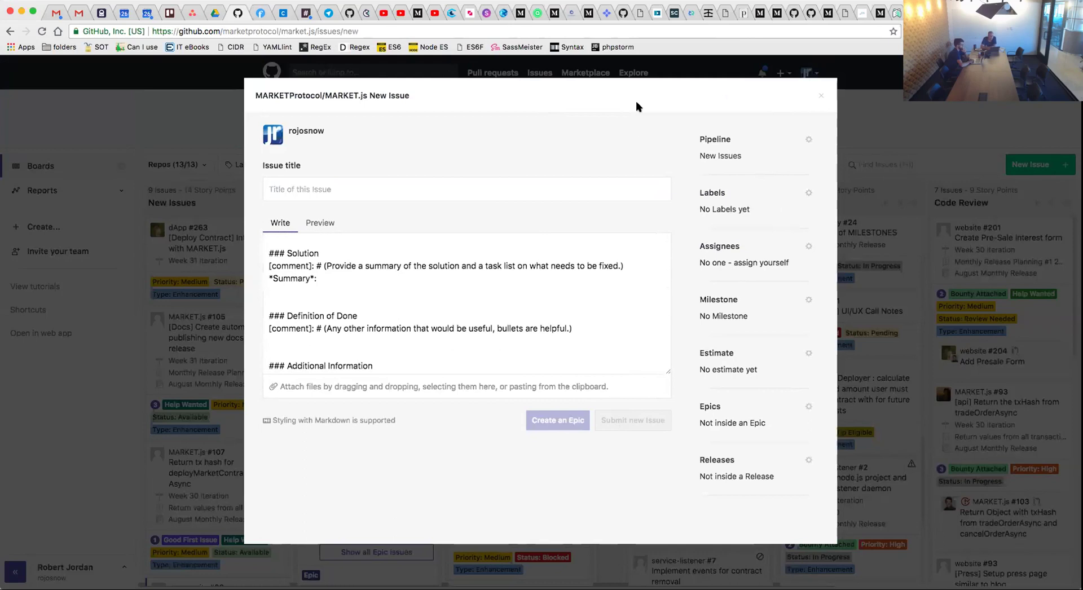
pyautogui.press('Escape')
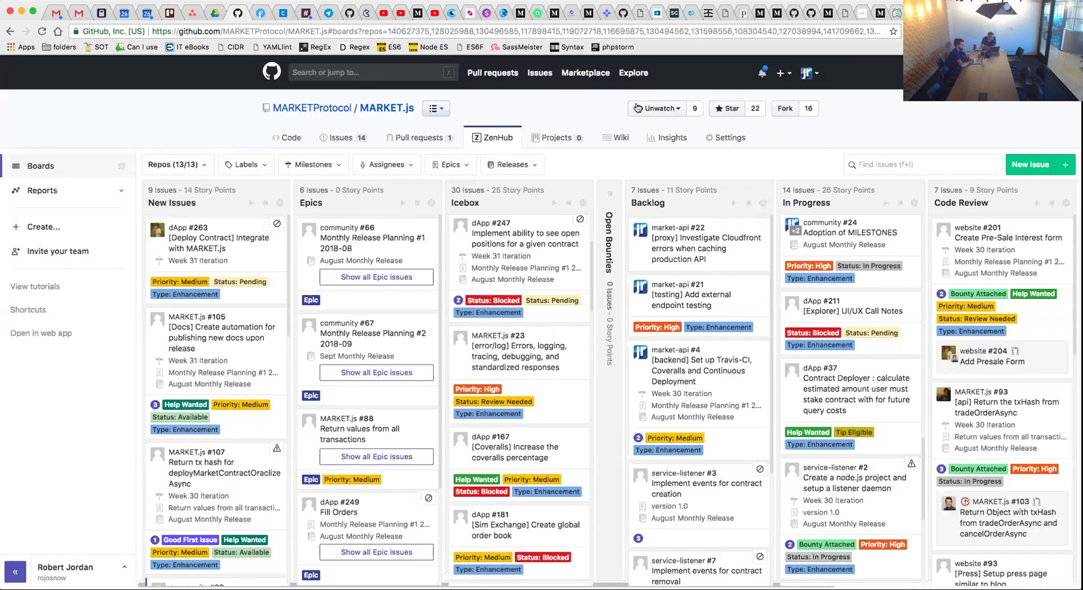